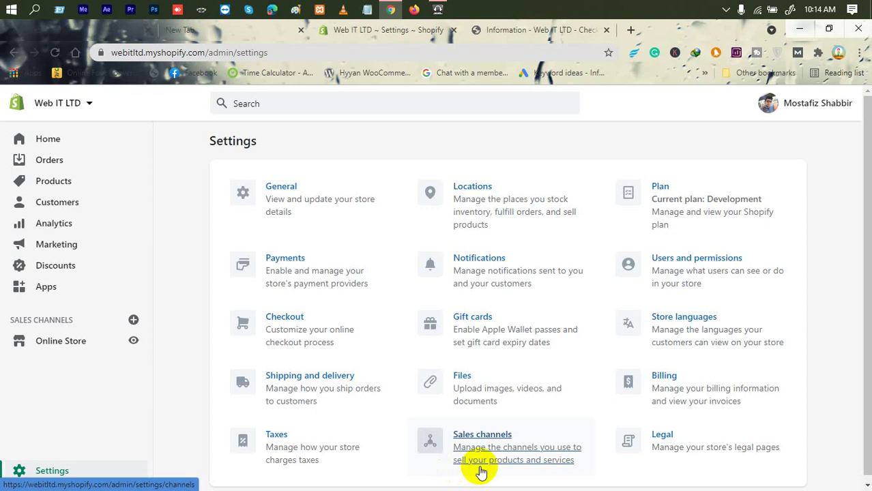
- In the Sales channels settings, preview the online storefront, close the preview, and open the list of channels that can be added
left_click(538, 468)
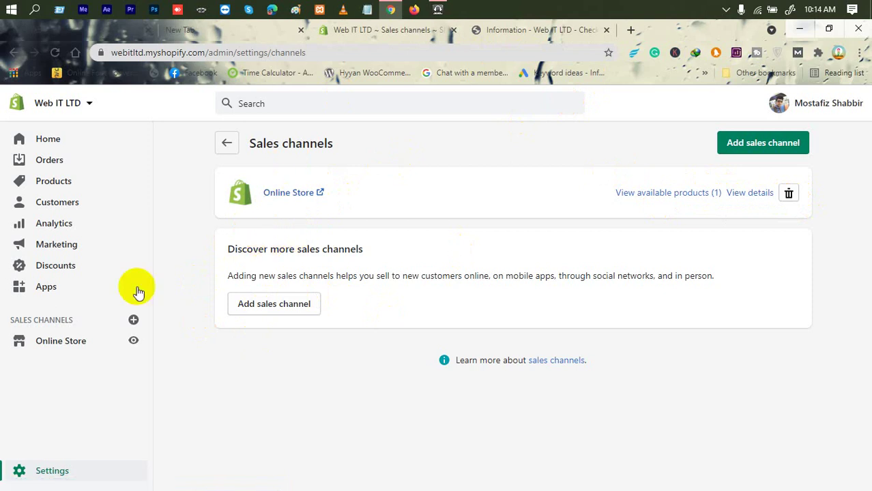
left_click(134, 342)
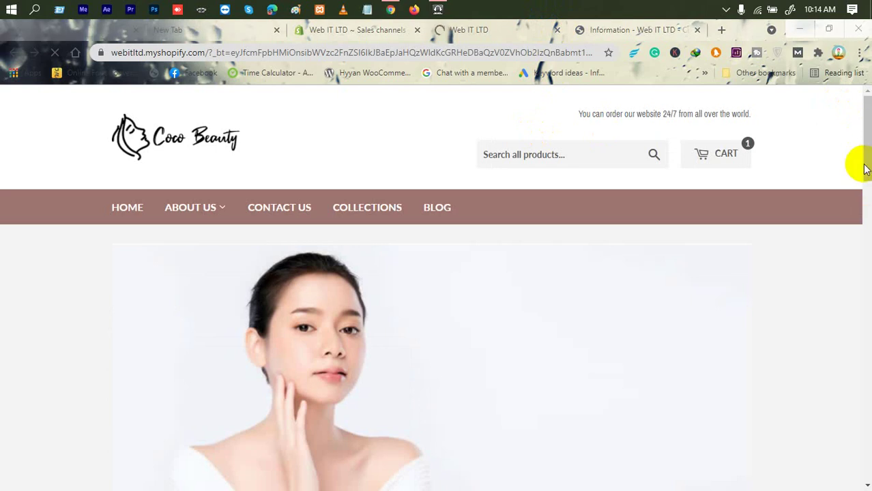
left_click(557, 29)
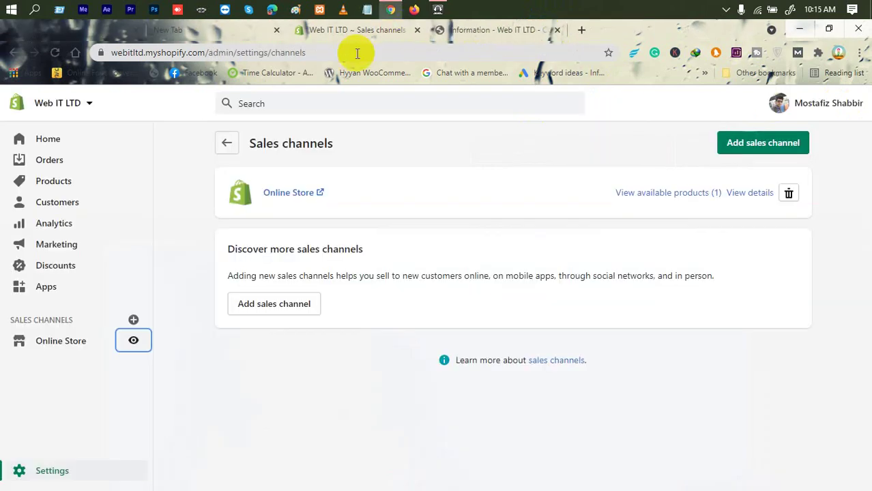
left_click(273, 308)
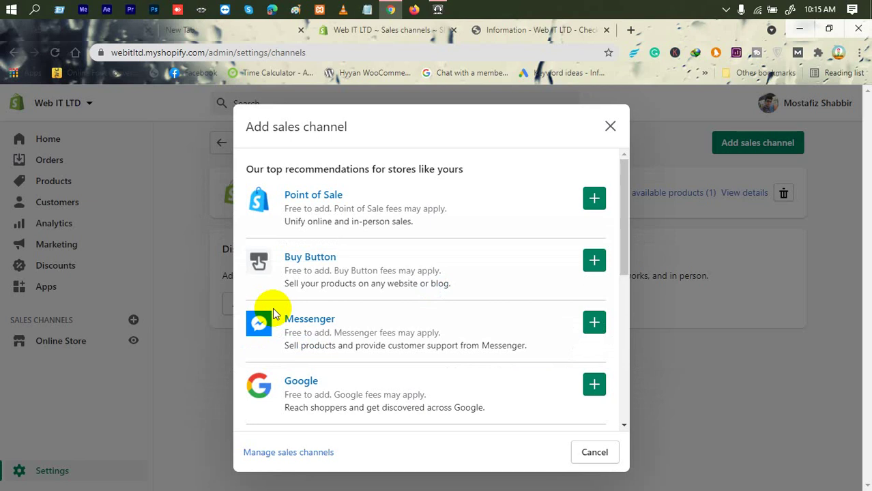
- Review the recommended sales channels, including Point of Sale, Buy Button, Messenger, Google, Facebook, Shopify Chat and Handshake
left_click_drag(414, 223, 297, 216)
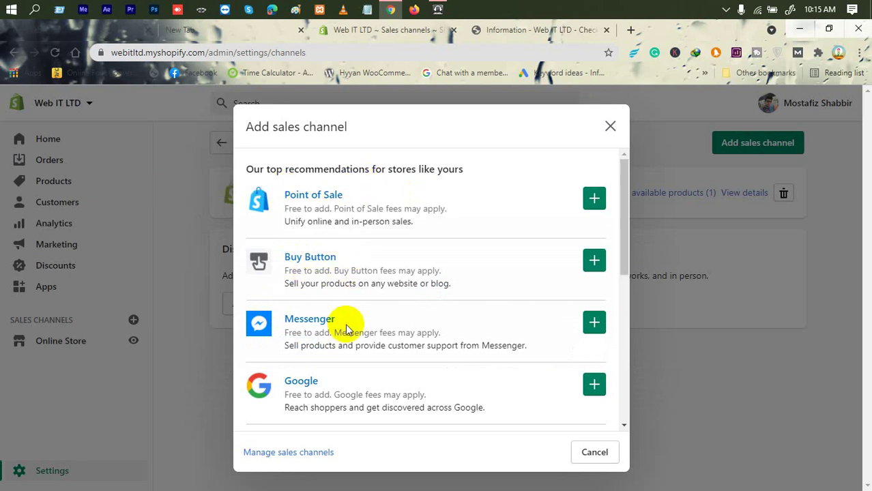
scroll(346, 328, "down", 3)
scroll(345, 329, "up", 1)
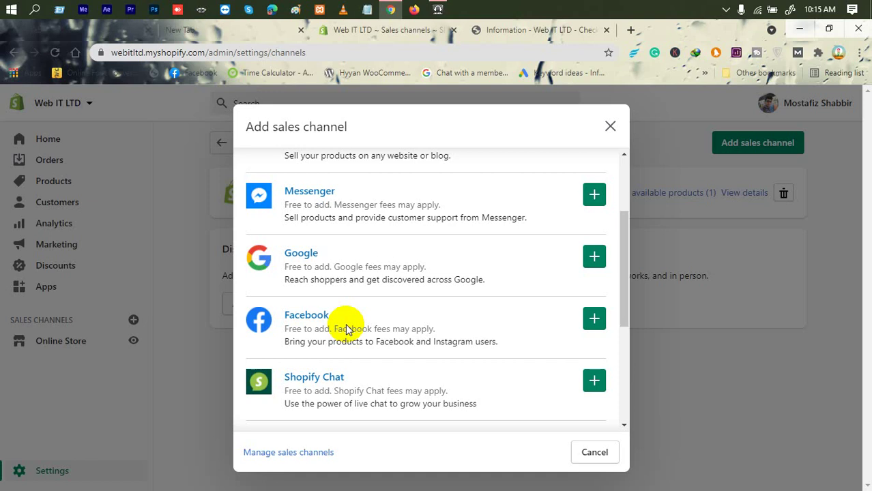
left_click_drag(346, 197, 296, 185)
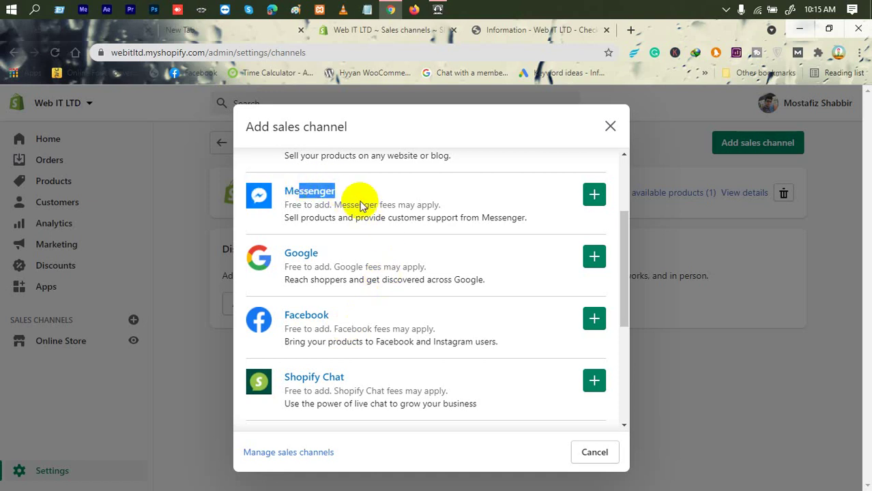
left_click_drag(335, 318, 280, 320)
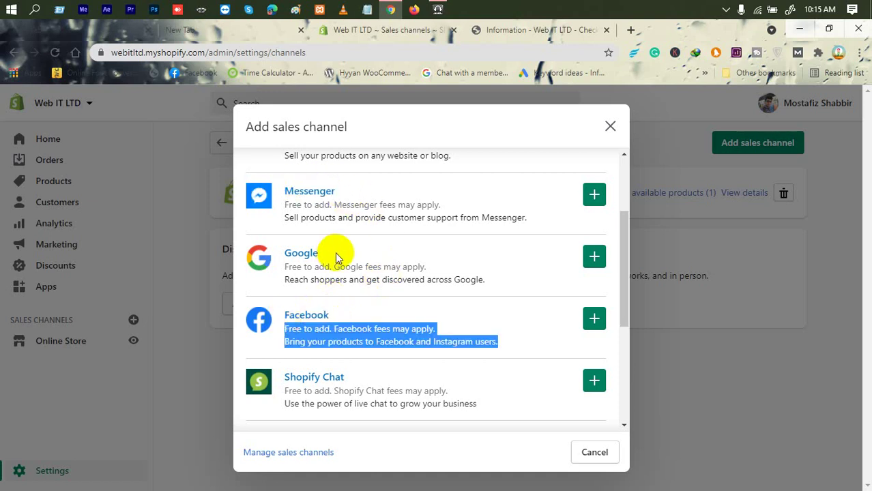
left_click_drag(337, 252, 296, 257)
scroll(372, 390, "down", 2)
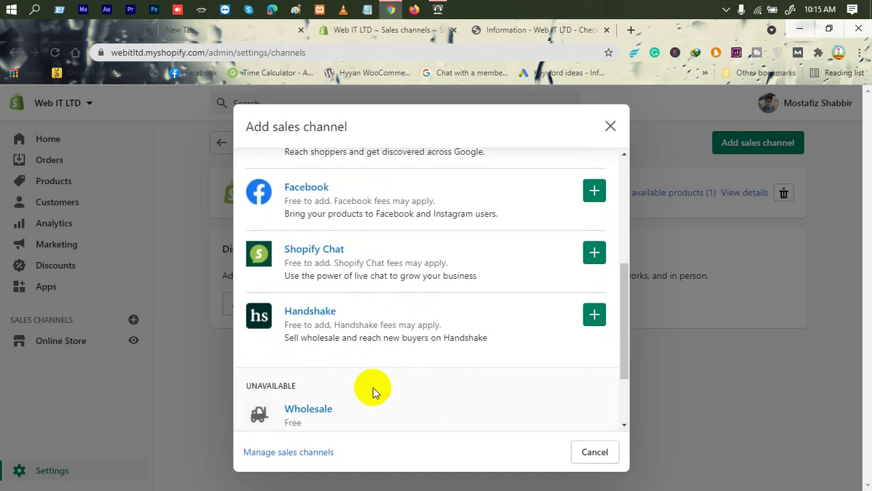
scroll(363, 321, "up", 4)
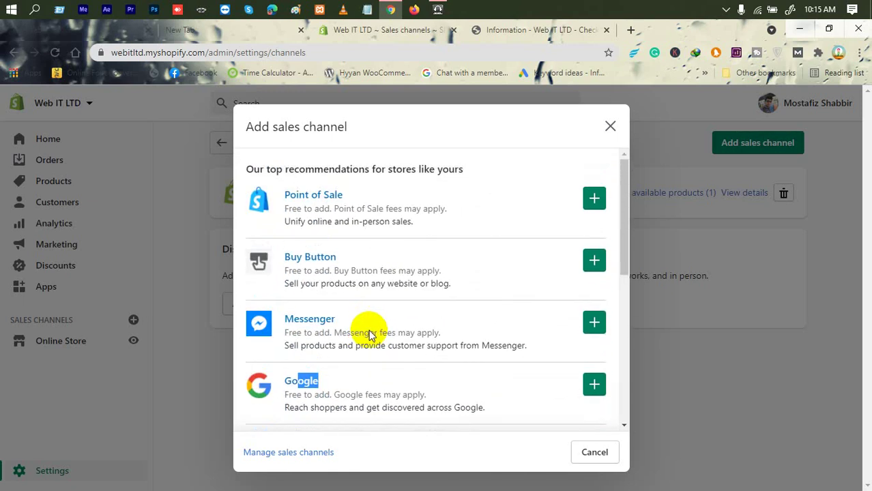
left_click(360, 260)
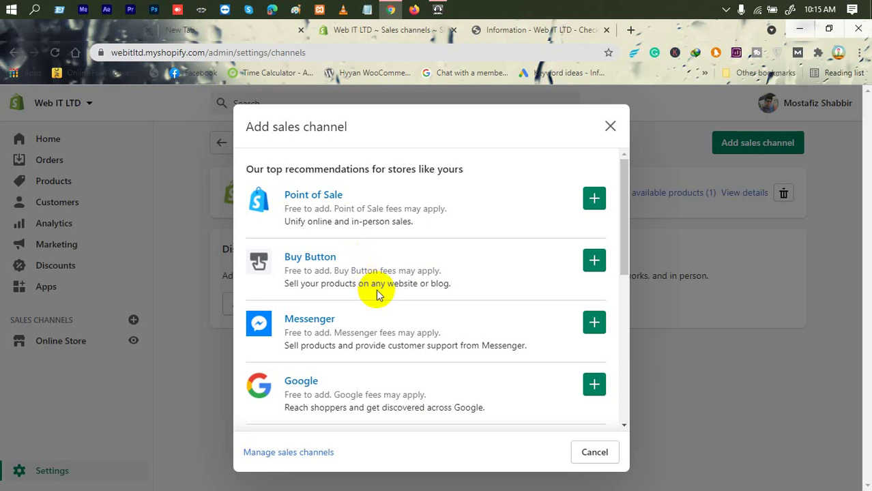
- Add the Facebook sales channel, which brings products to Facebook and Instagram users, to the store
scroll(377, 294, "down", 2)
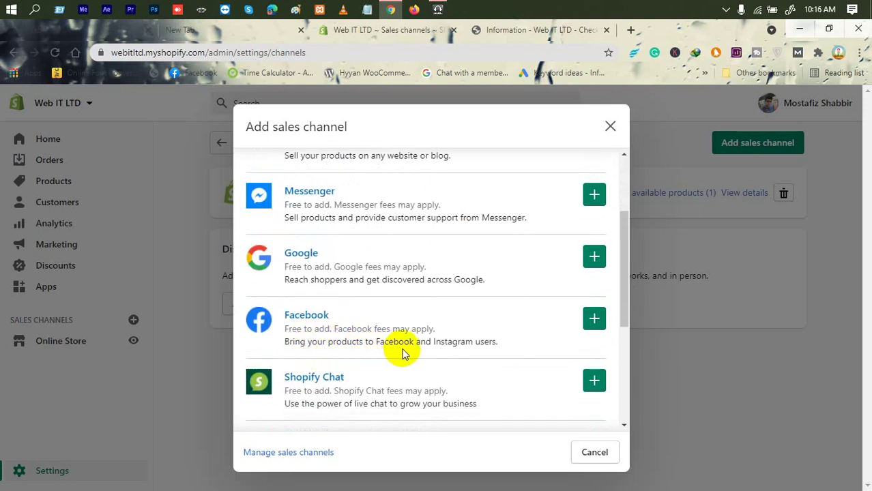
left_click(339, 349)
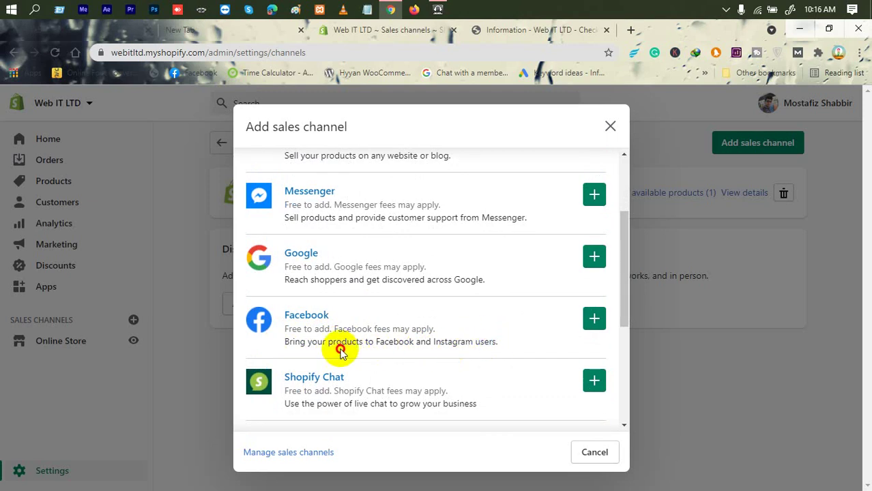
triple_click(285, 343)
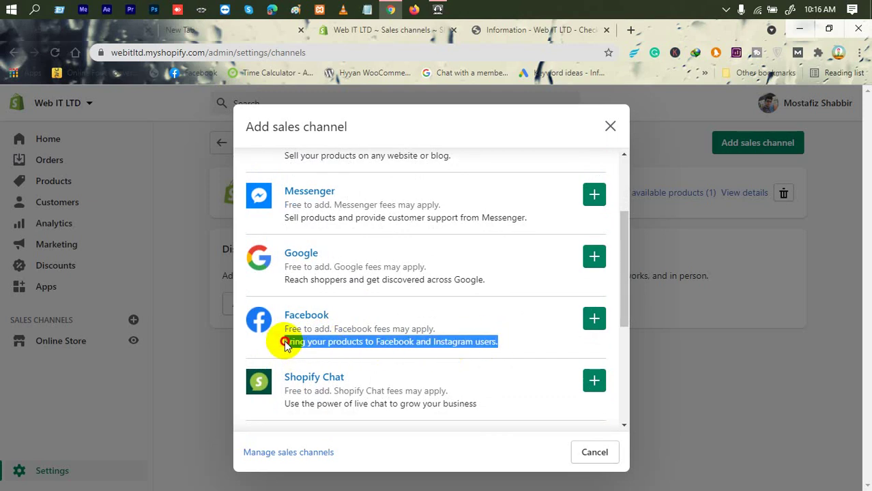
left_click(429, 303)
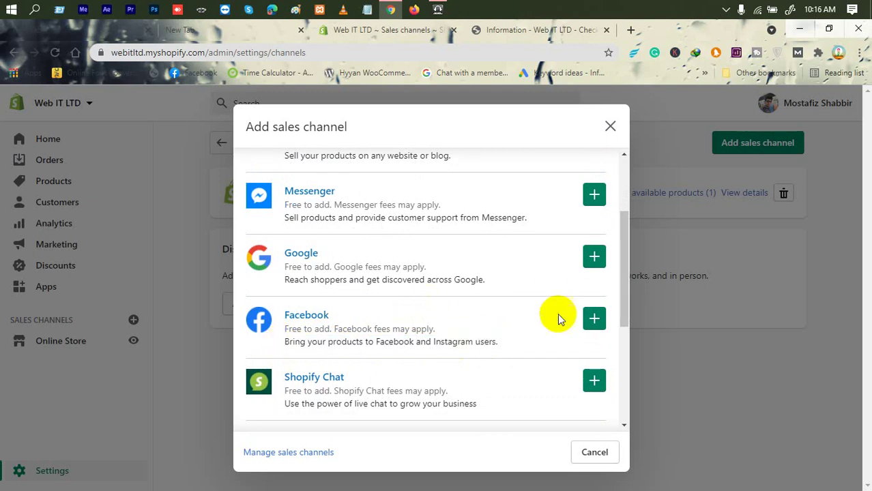
left_click(589, 319)
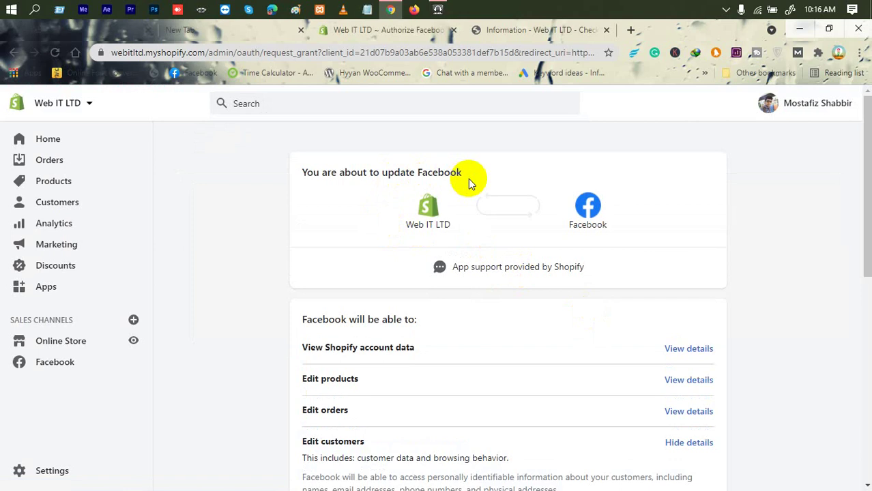
- Review the store permissions requested by Facebook and the note on erasing customers' personal information
scroll(402, 249, "down", 2)
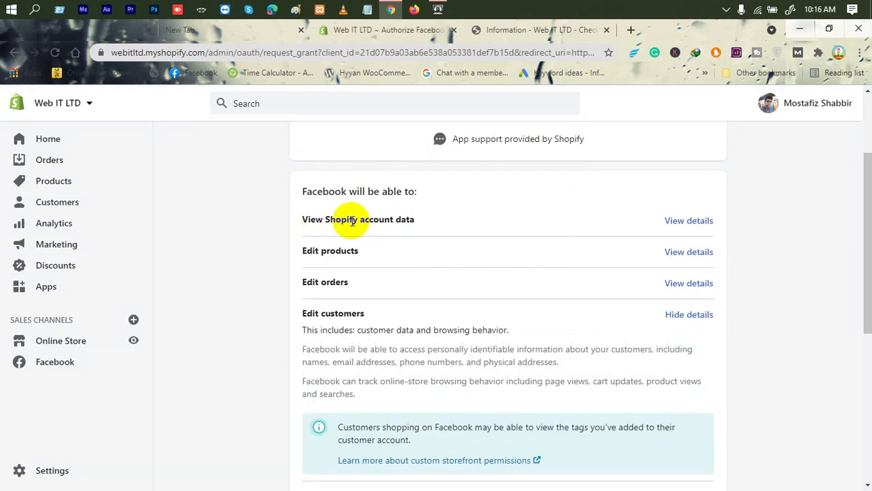
left_click_drag(357, 218, 409, 219)
left_click(345, 255)
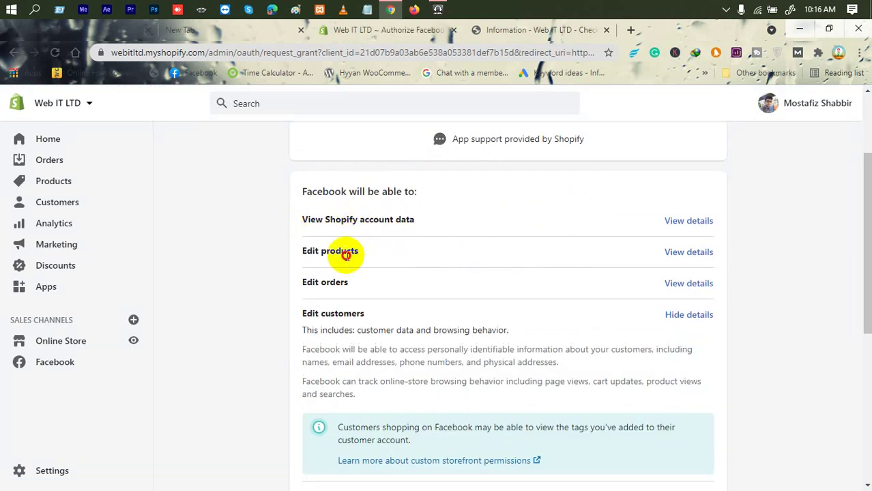
left_click(300, 256)
left_click(279, 247)
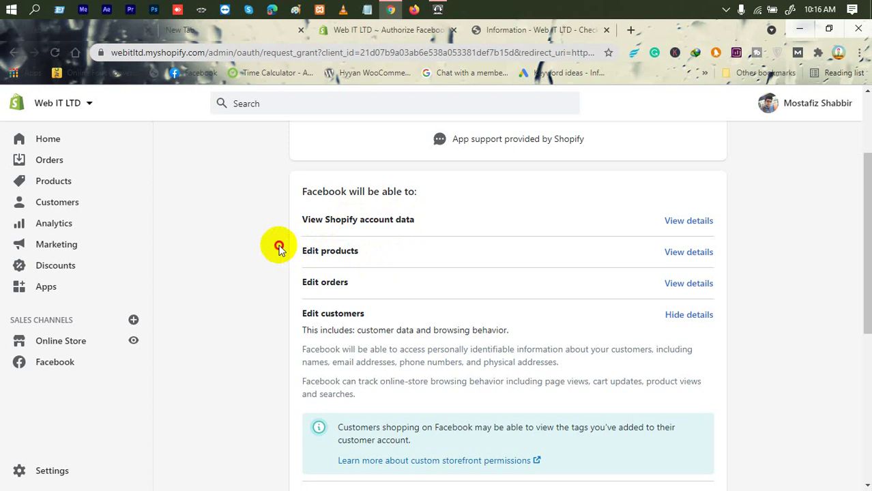
left_click_drag(347, 282, 300, 282)
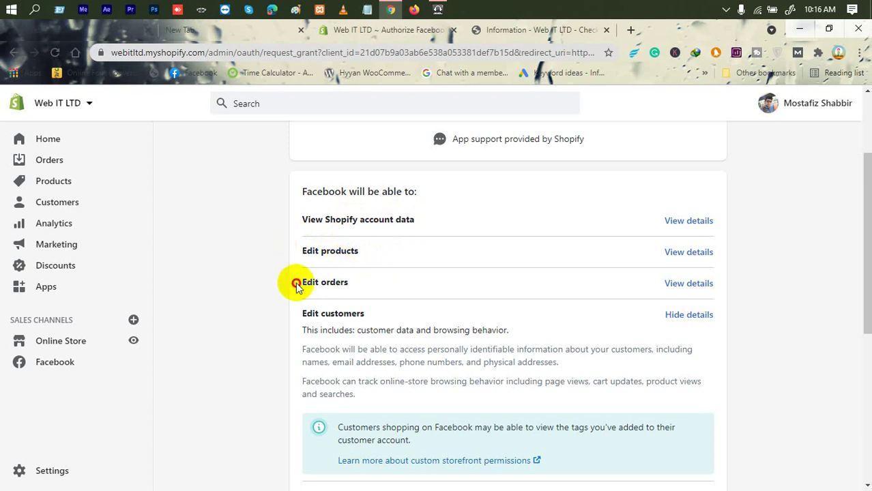
left_click(272, 273)
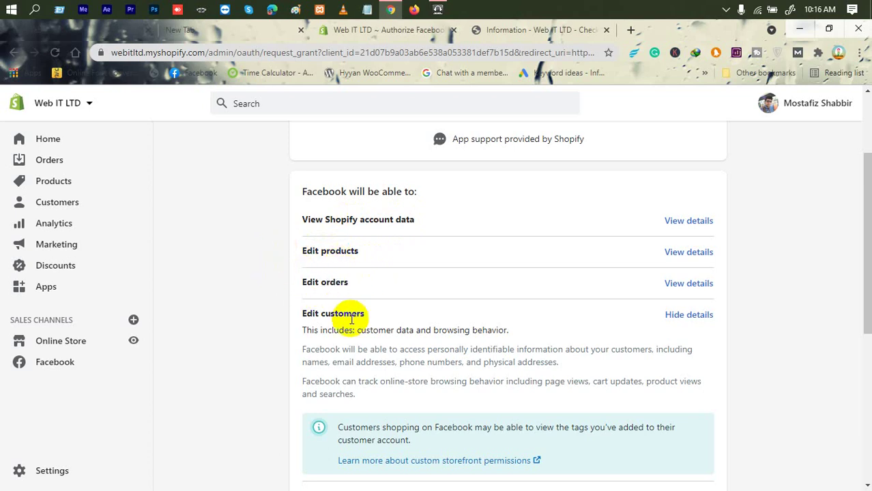
scroll(354, 300, "down", 2)
scroll(355, 231, "down", 2)
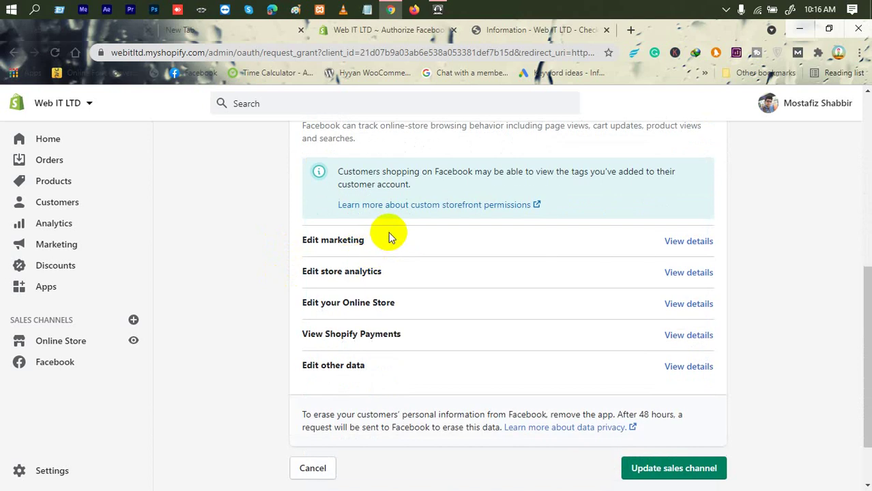
scroll(344, 286, "down", 1)
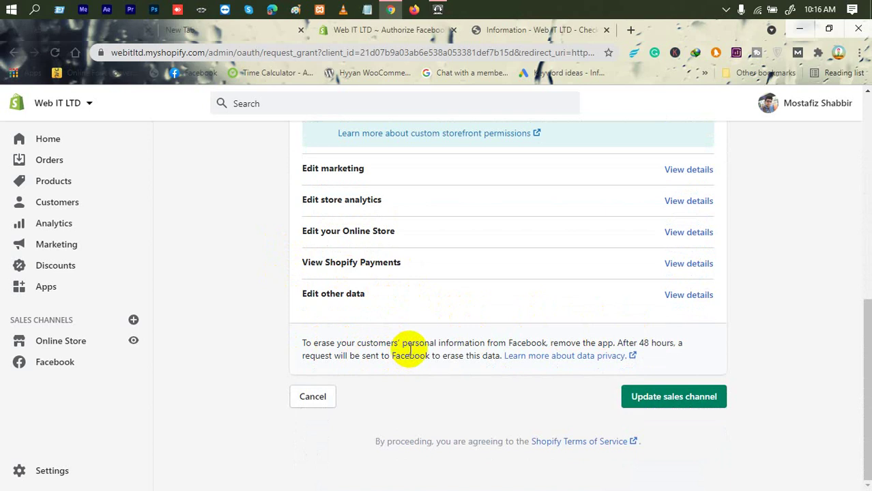
triple_click(462, 344)
left_click(480, 339)
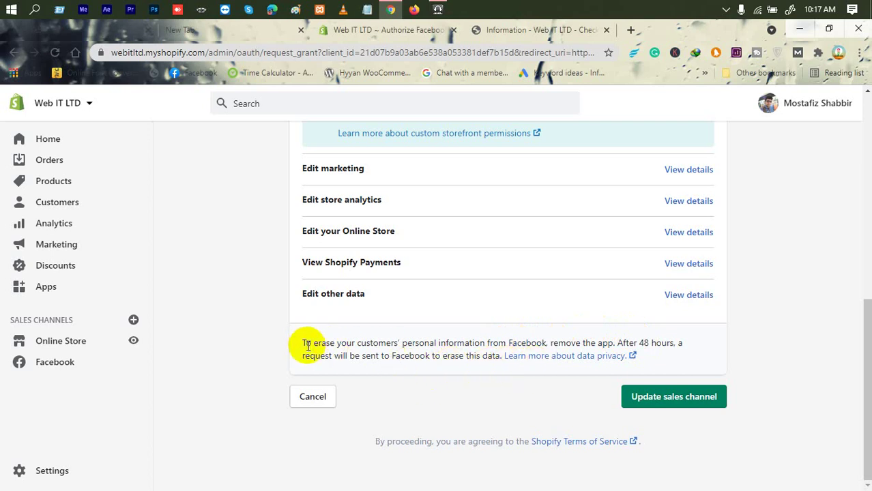
left_click_drag(305, 344, 385, 339)
triple_click(383, 342)
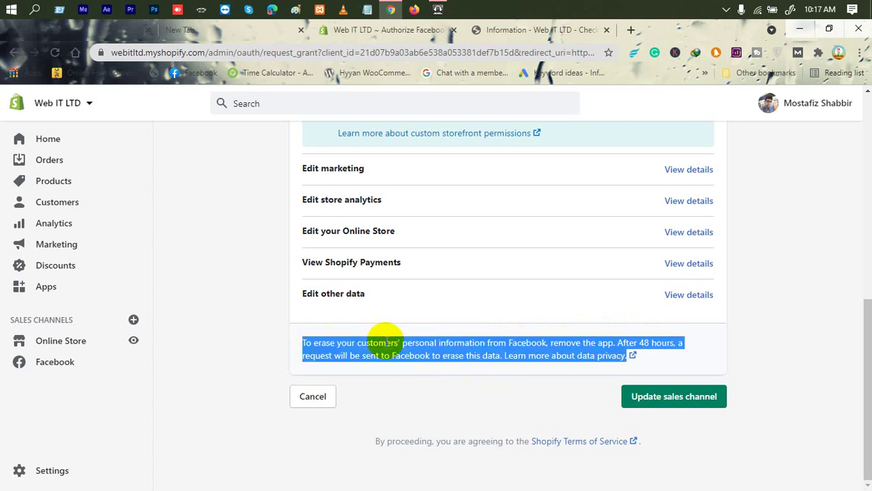
- Approve Facebook's requested permissions by updating the sales channel
scroll(389, 352, "up", 3)
scroll(389, 352, "up", 3)
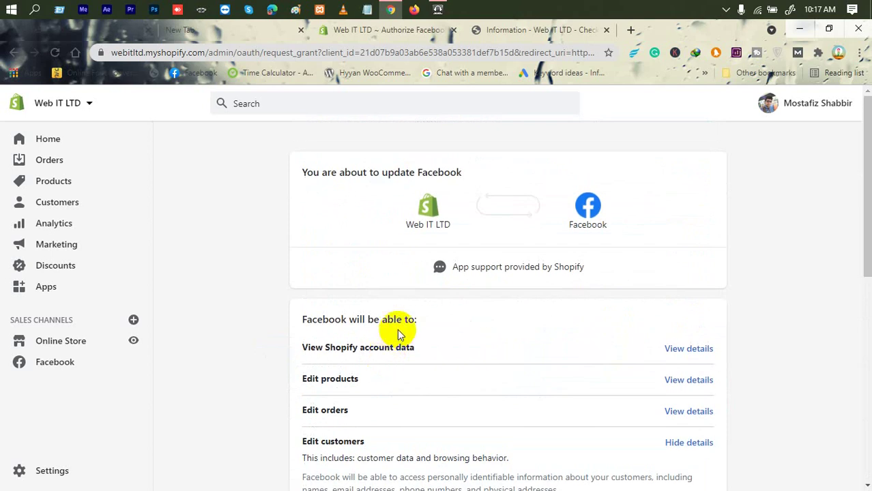
scroll(409, 375, "down", 6)
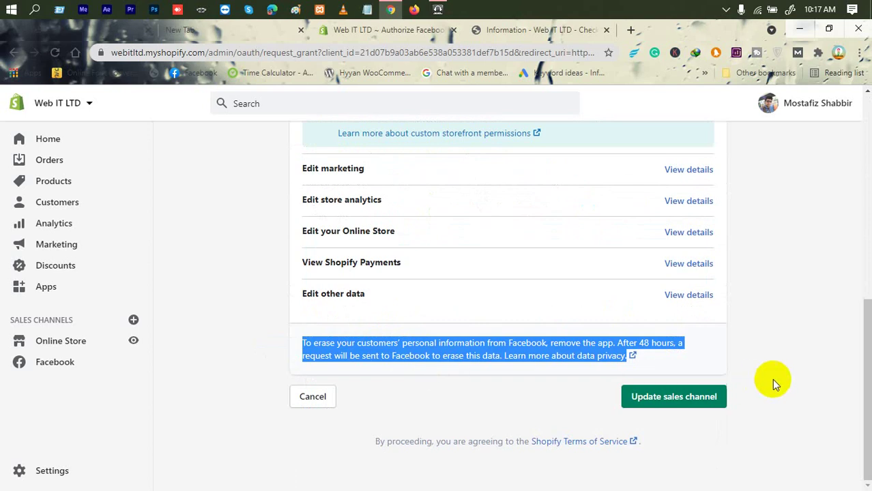
left_click(688, 424)
left_click(657, 398)
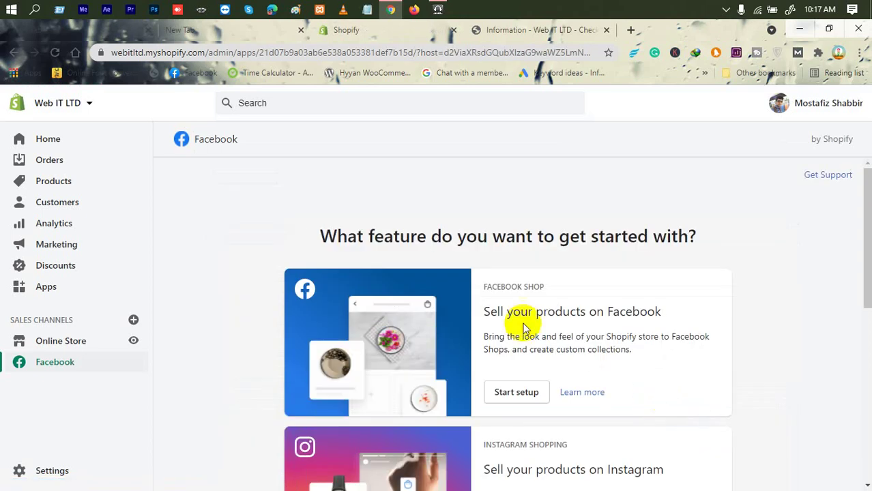
- Examine the features offered by the Facebook channel: Facebook Shop, Instagram Shopping, Facebook Marketing and Facebook Messenger
left_click_drag(561, 236, 704, 240)
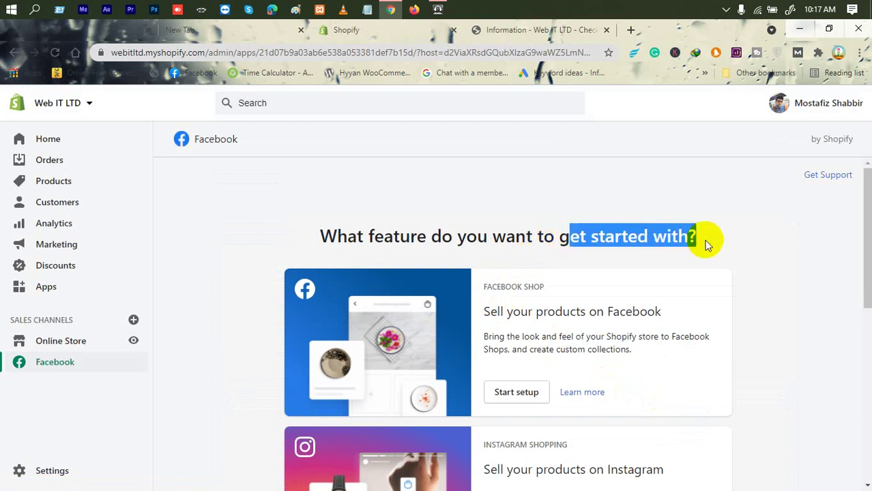
scroll(607, 273, "down", 2)
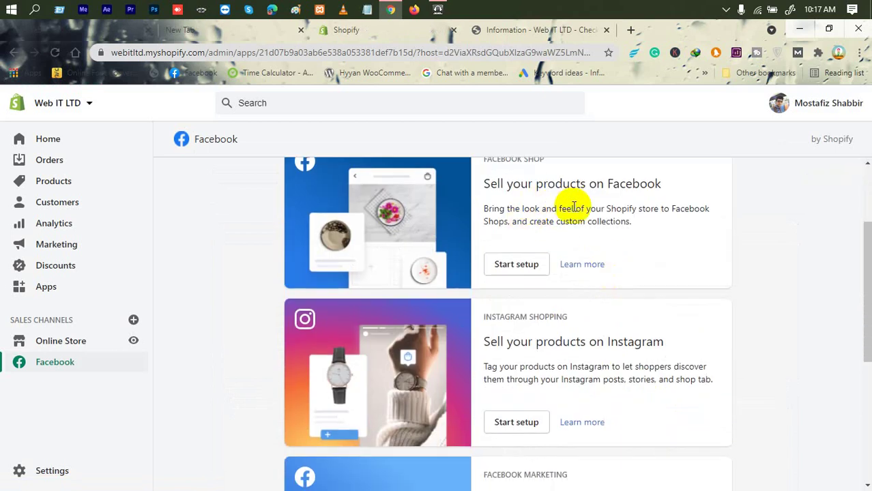
scroll(566, 232, "up", 2)
scroll(521, 340, "down", 2)
scroll(519, 351, "down", 2)
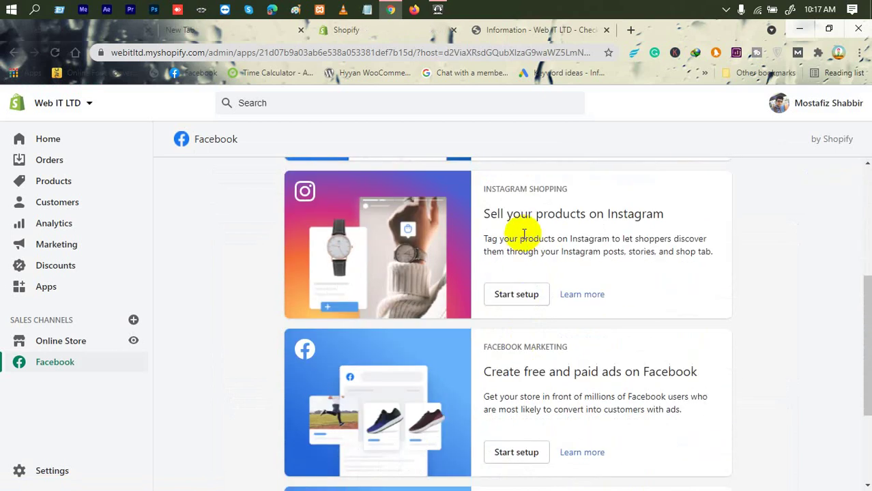
left_click_drag(491, 213, 673, 220)
scroll(558, 326, "down", 3)
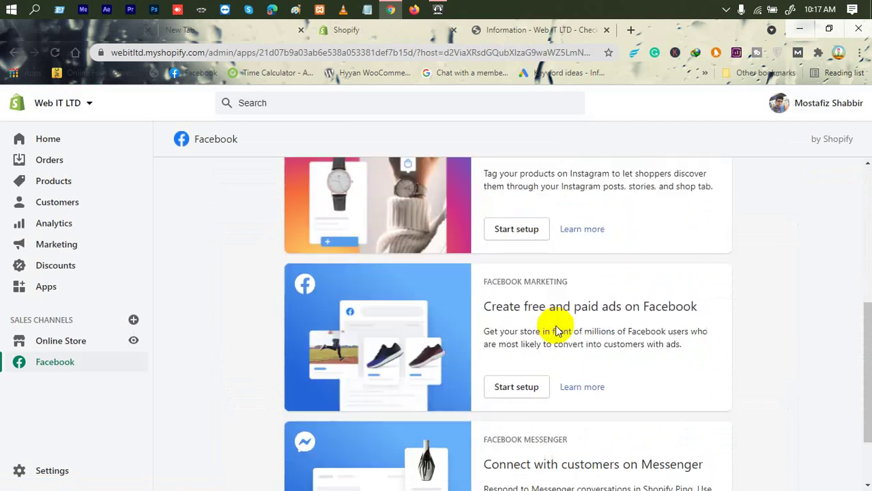
left_click_drag(474, 218, 699, 218)
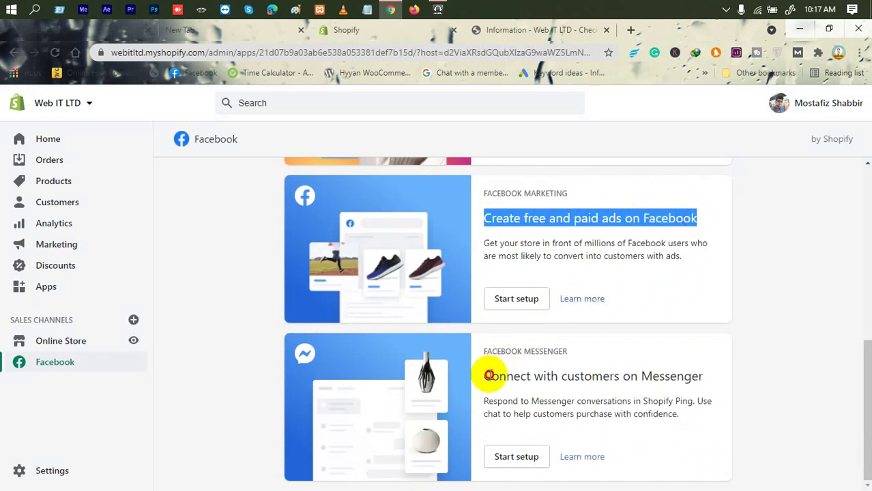
left_click_drag(483, 376, 697, 373)
scroll(694, 368, "up", 8)
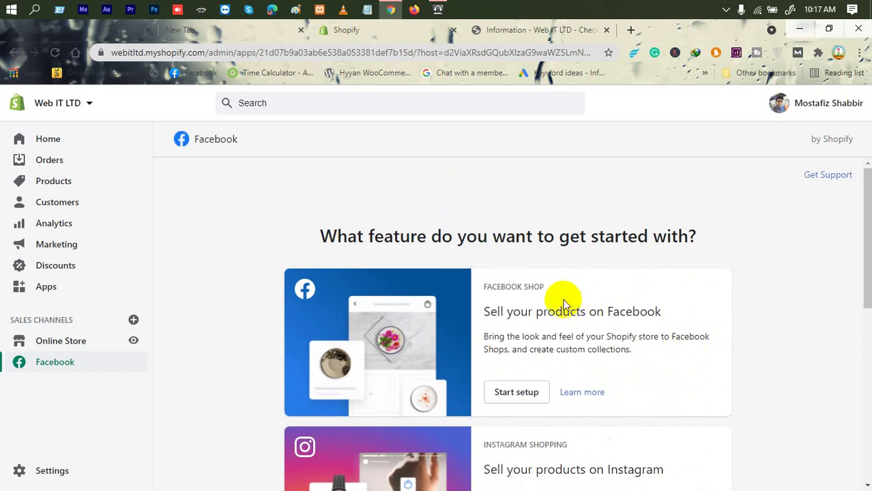
scroll(537, 350, "down", 1)
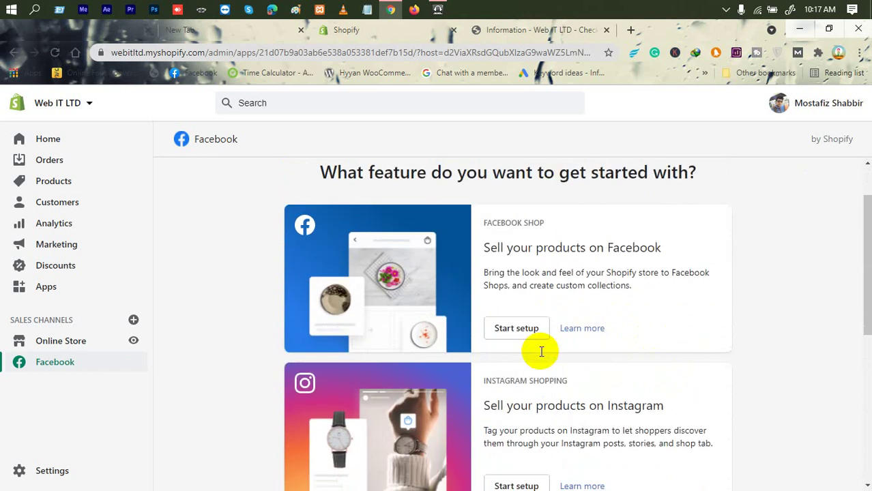
- Open the Instagram Shopping setup, review its recommendations for preparing the accounts, and return to the feature list
triple_click(531, 249)
scroll(505, 378, "down", 2)
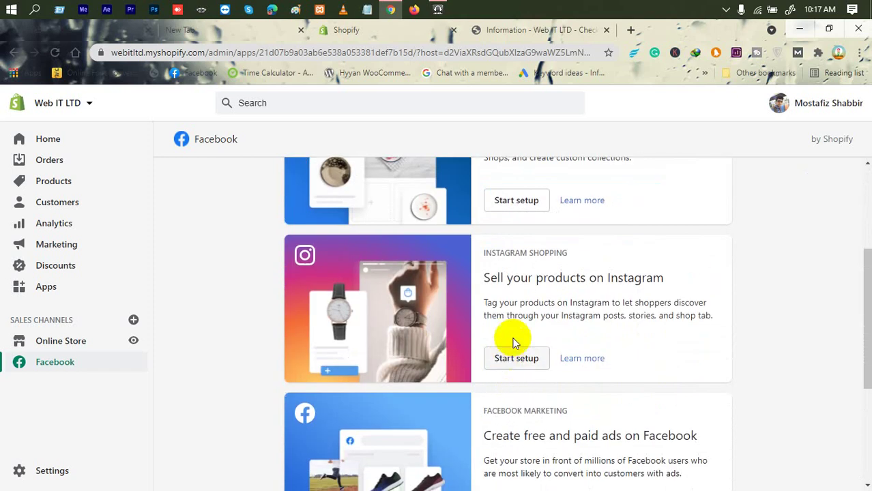
scroll(605, 279, "up", 1)
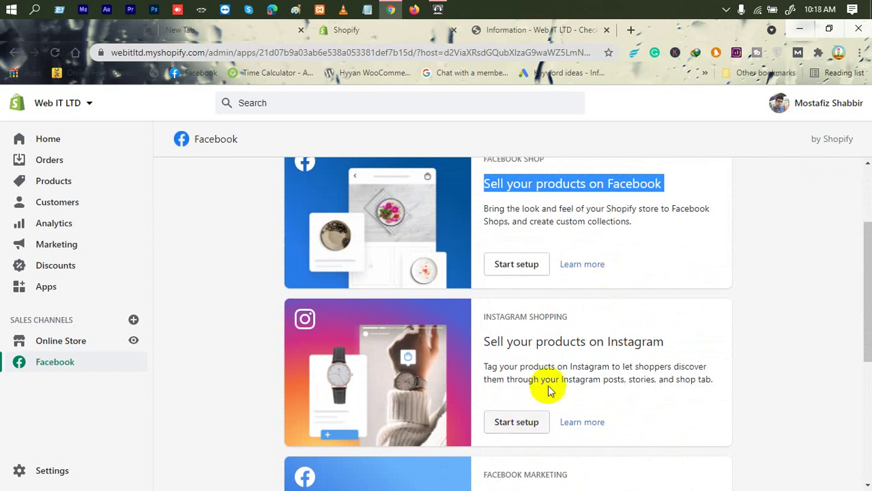
left_click(516, 422)
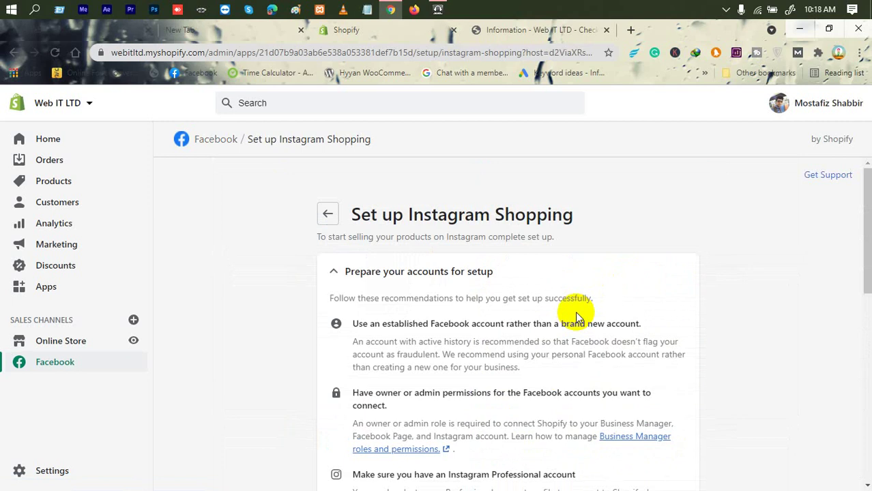
scroll(575, 311, "down", 6)
scroll(575, 312, "up", 4)
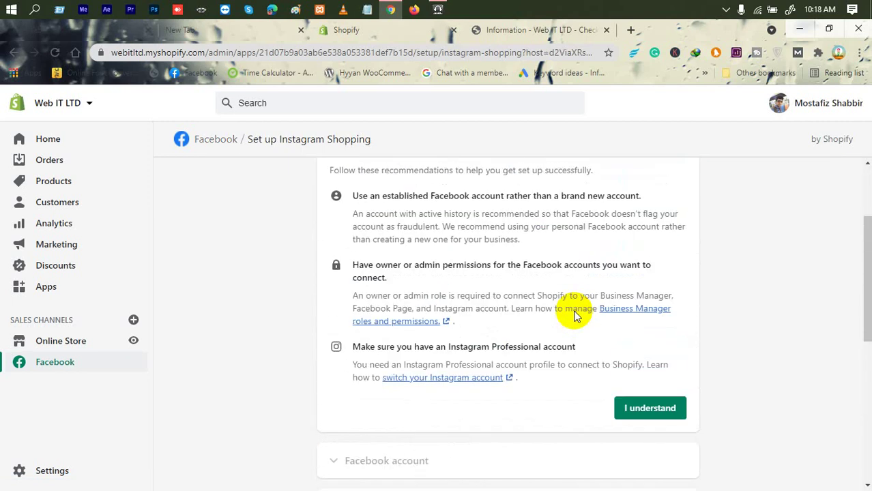
scroll(575, 315, "down", 3)
scroll(436, 301, "up", 4)
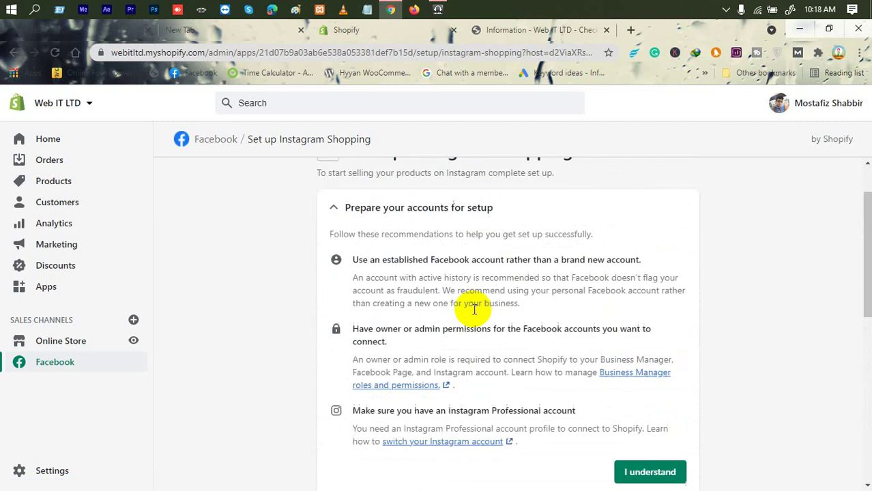
scroll(431, 294, "up", 1)
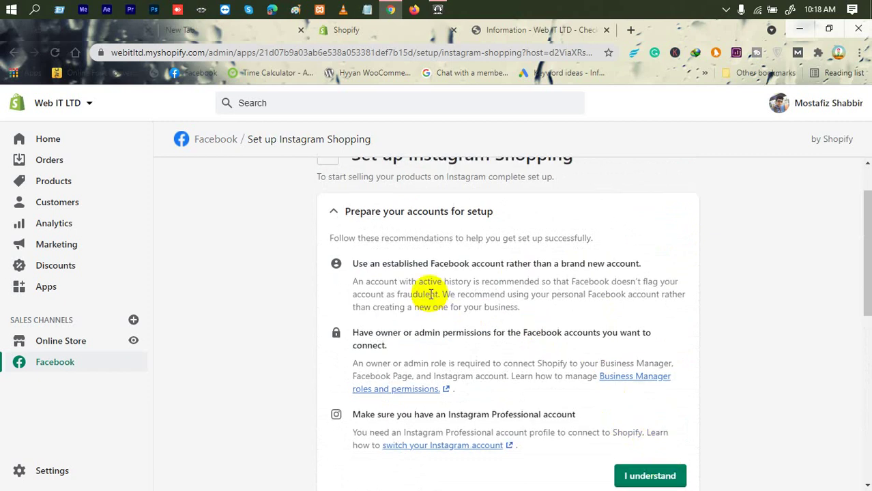
scroll(431, 294, "up", 1)
left_click(326, 216)
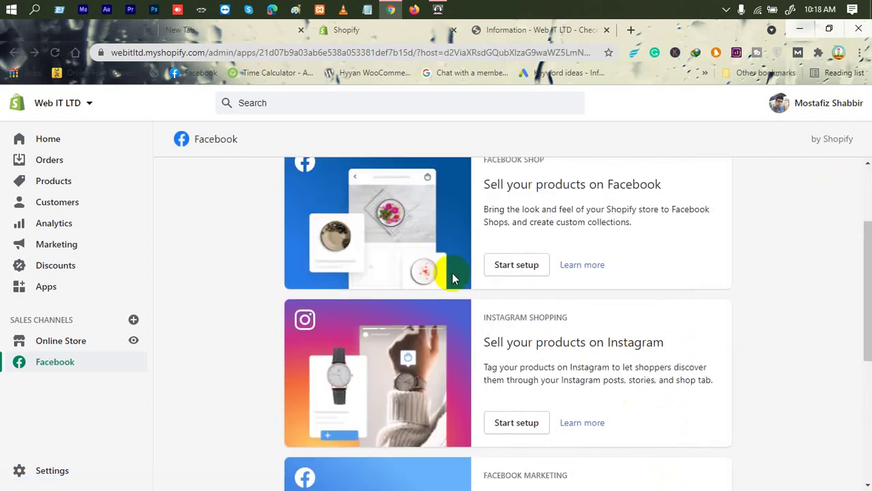
- View the Facebook Shop setup with its account connection stage, and return to the Facebook channel's feature overview
scroll(451, 273, "up", 1)
left_click(516, 331)
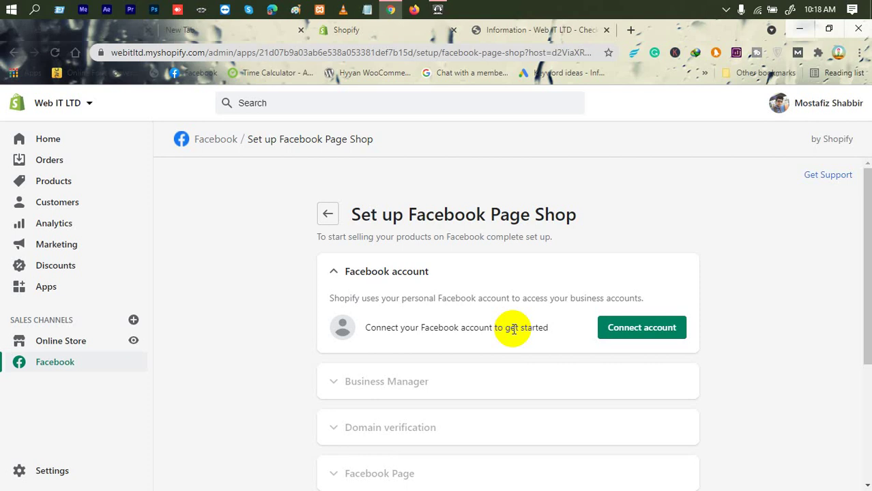
left_click(52, 367)
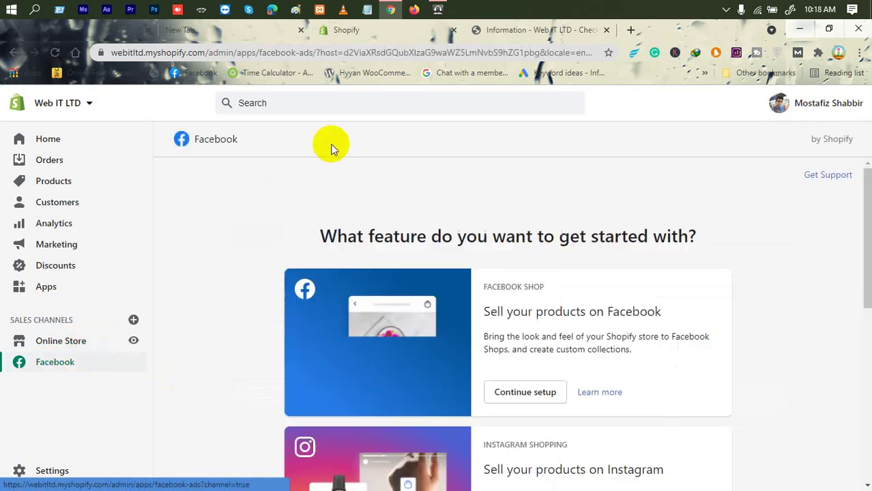
scroll(360, 218, "down", 5)
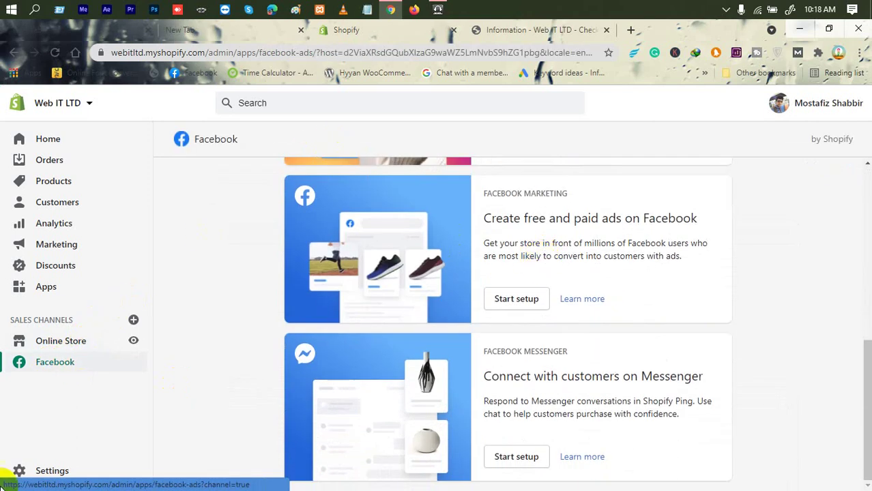
- Open the store's sales channels settings and check the Facebook channel in a separate browser tab, closing that tab again
left_click(52, 470)
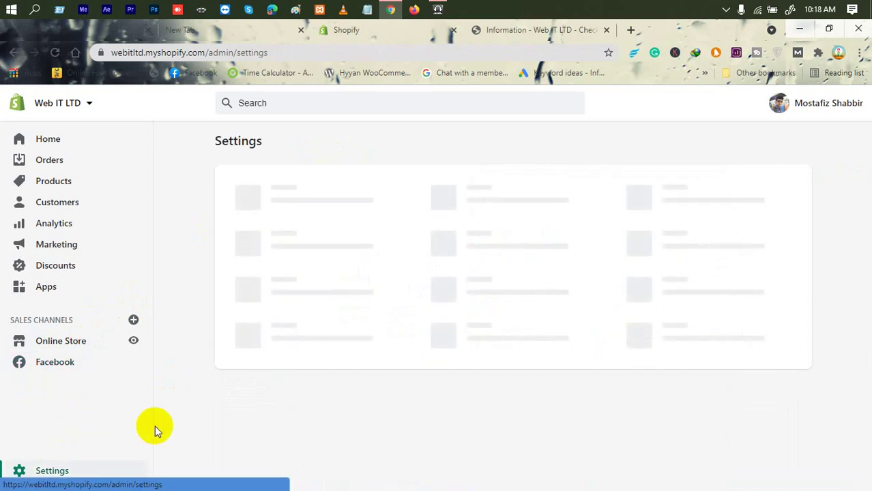
left_click(484, 439)
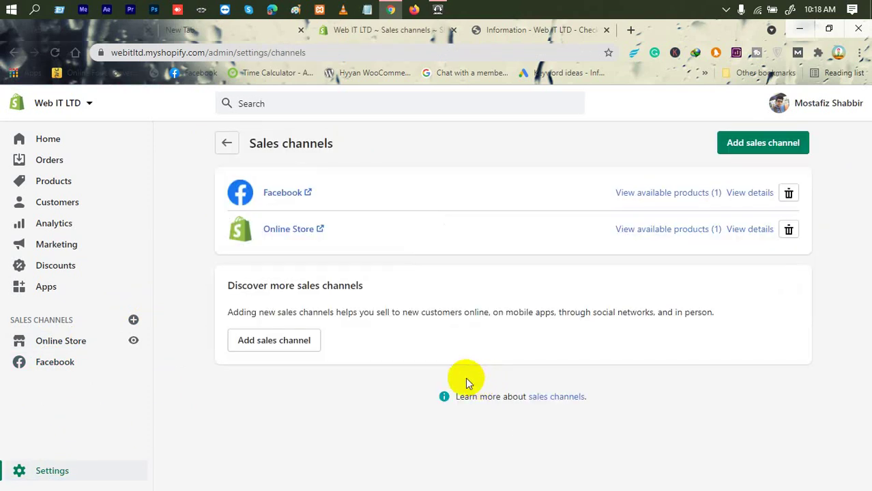
right_click(293, 194)
left_click(361, 198)
left_click(463, 29)
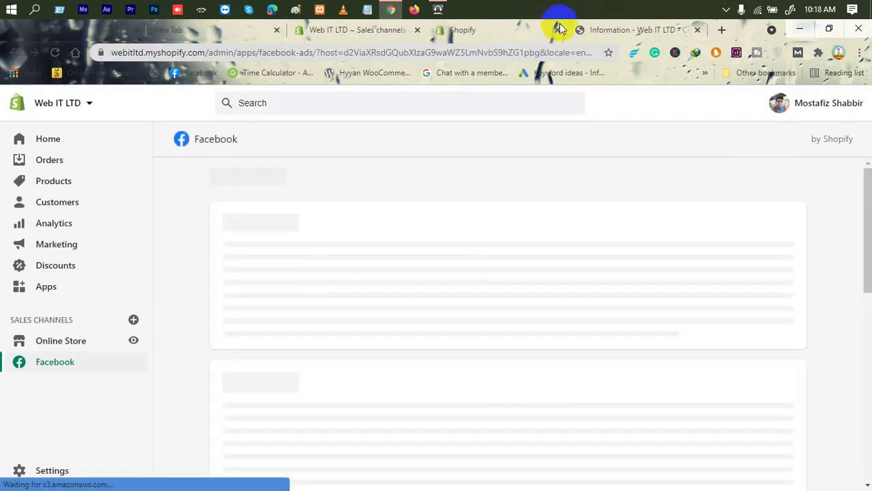
left_click(558, 30)
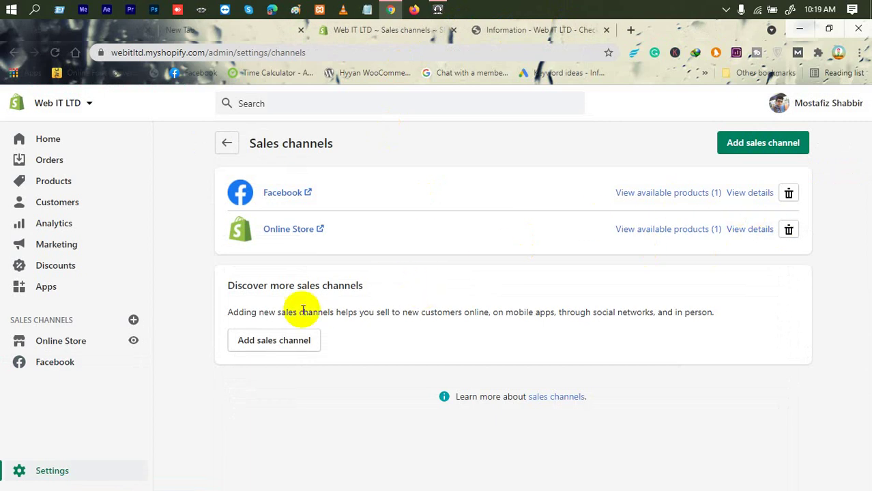
- Remove the Facebook sales channel from the store, acknowledging the risks of uninstalling it
left_click(788, 193)
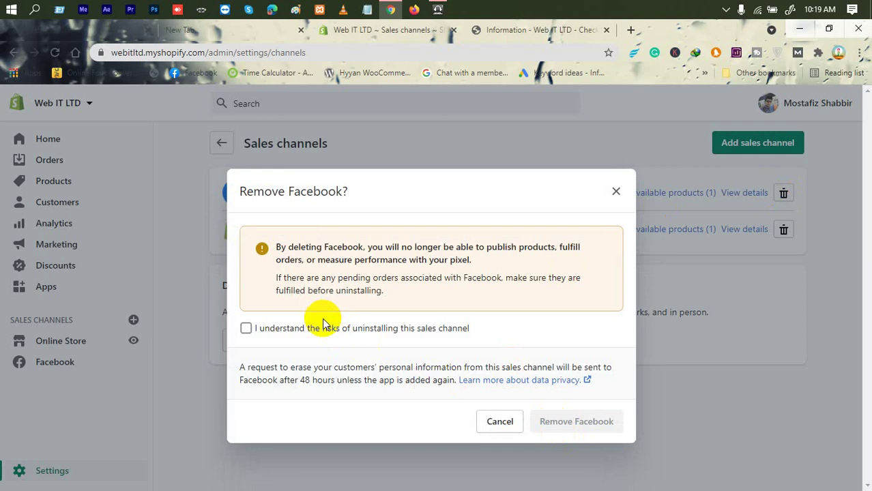
left_click(318, 335)
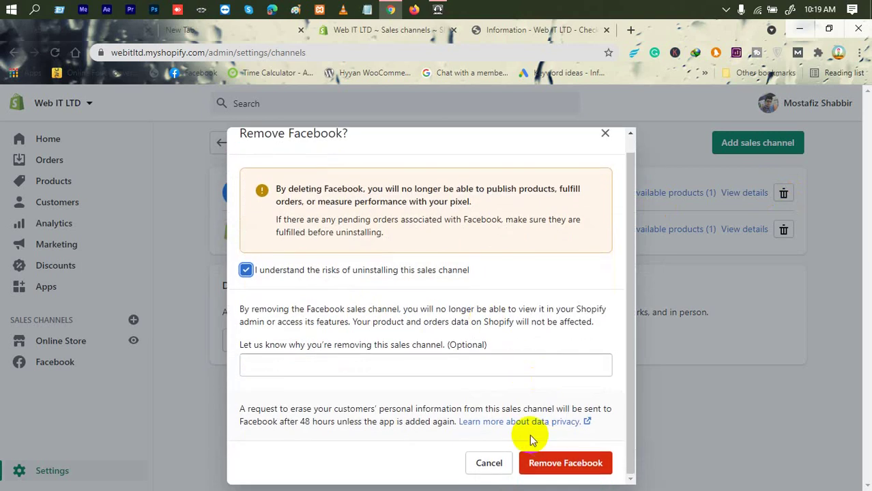
left_click(547, 464)
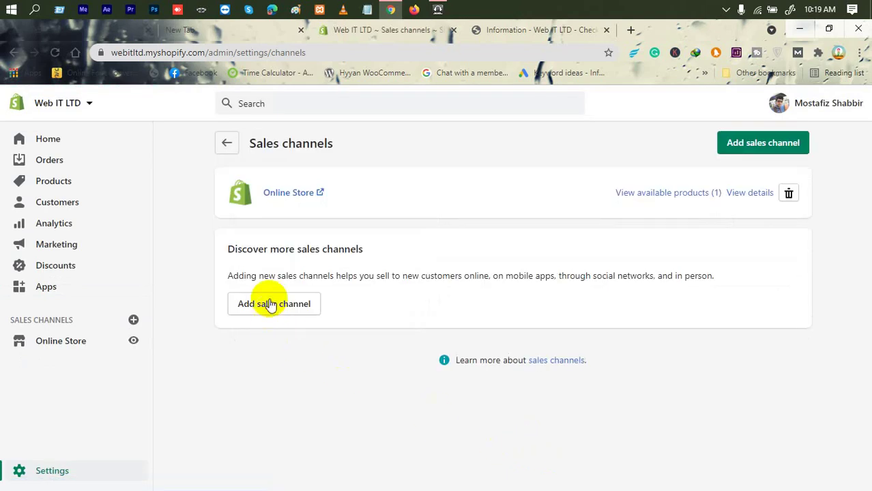
- Add the Messenger sales channel to the store and approve its requested permissions by updating the sales channel
left_click(271, 306)
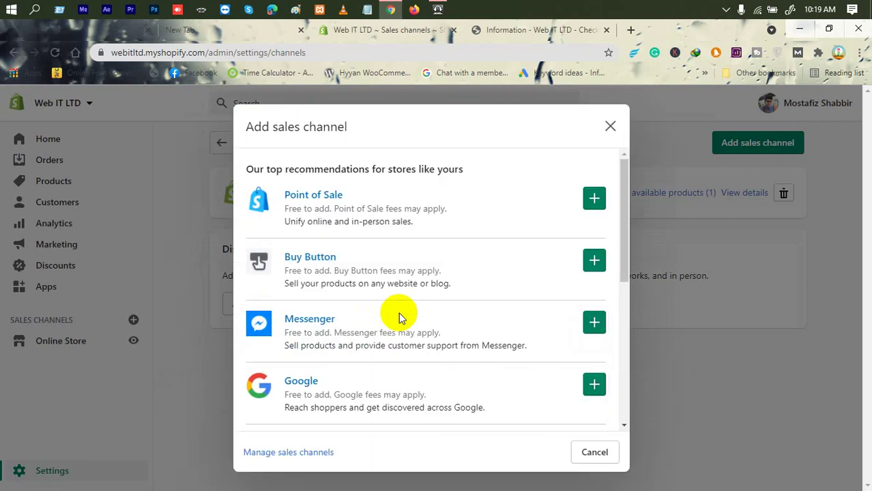
scroll(399, 314, "down", 5)
scroll(399, 313, "up", 4)
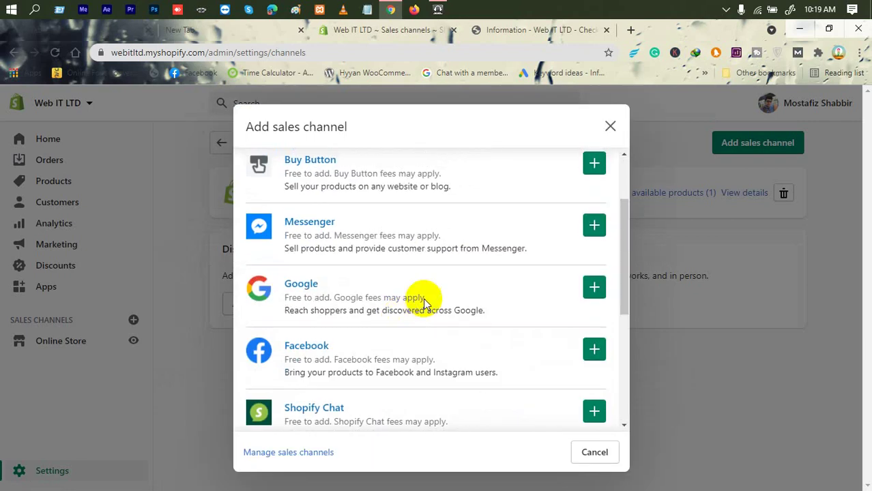
scroll(395, 318, "up", 1)
mouse_move(350, 286)
left_mouse_down()
mouse_move(280, 283)
mouse_move(341, 280)
left_mouse_up()
left_click(402, 281)
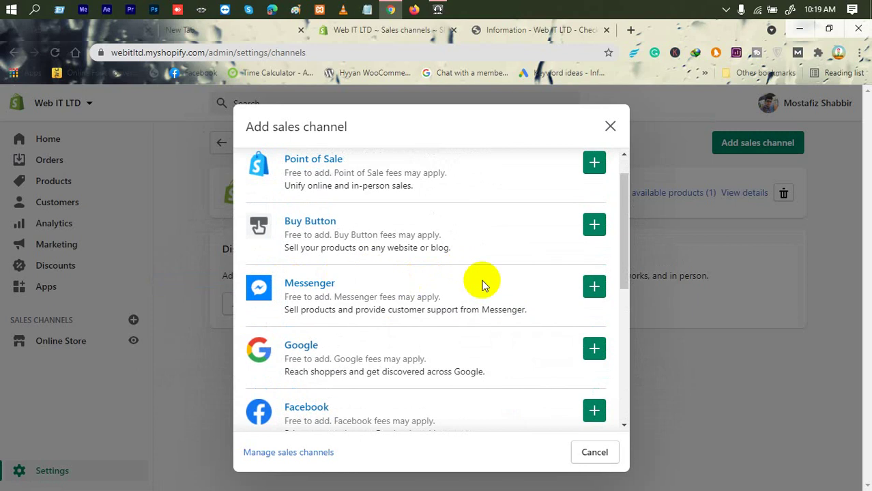
left_click(587, 290)
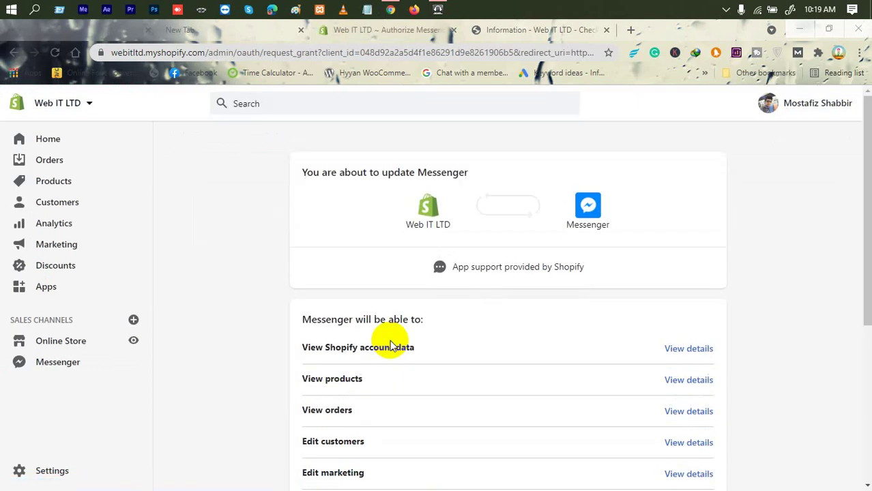
scroll(399, 457, "down", 5)
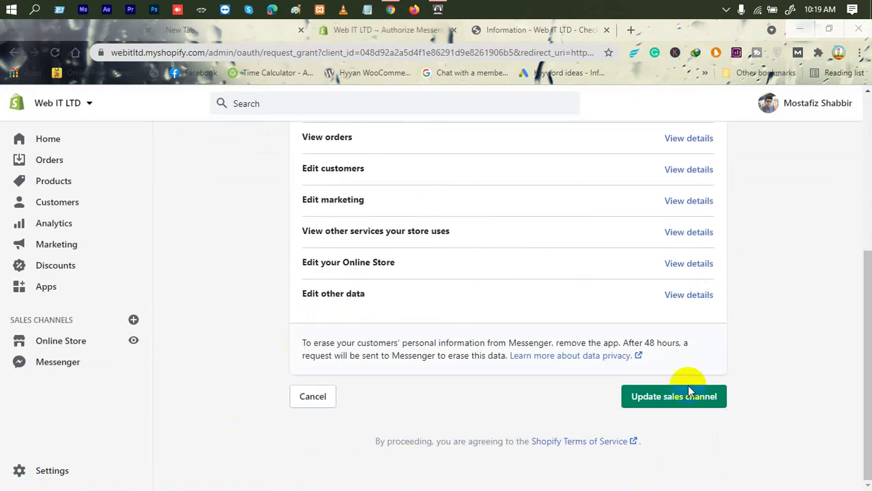
left_click(682, 402)
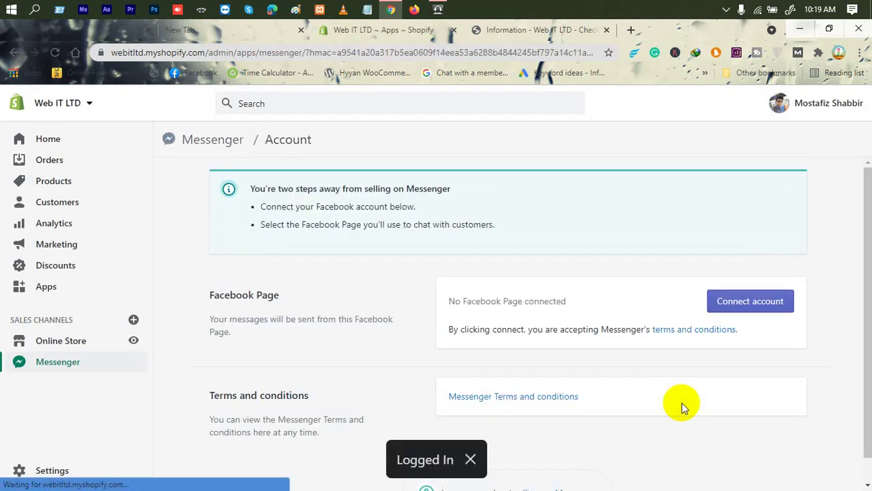
- Review the Messenger account page: the steps for selling on Messenger, the Facebook Page connection and the terms and conditions
scroll(680, 403, "down", 1)
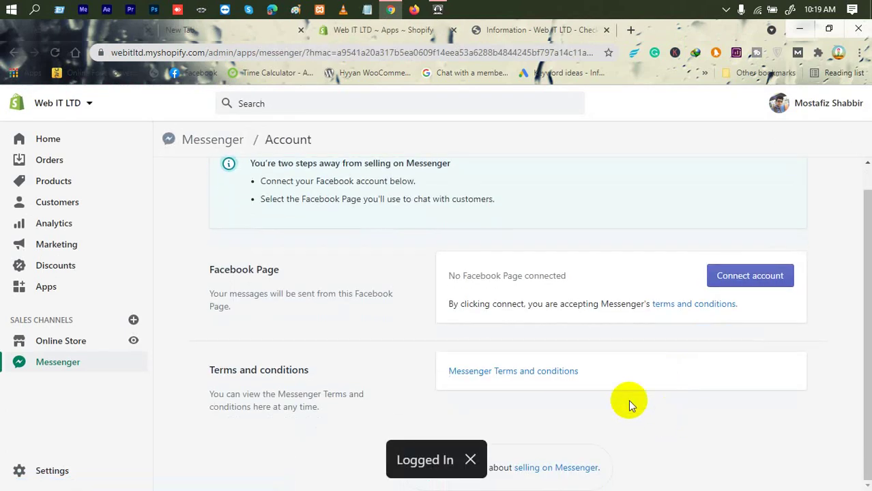
left_click(471, 459)
scroll(437, 409, "up", 1)
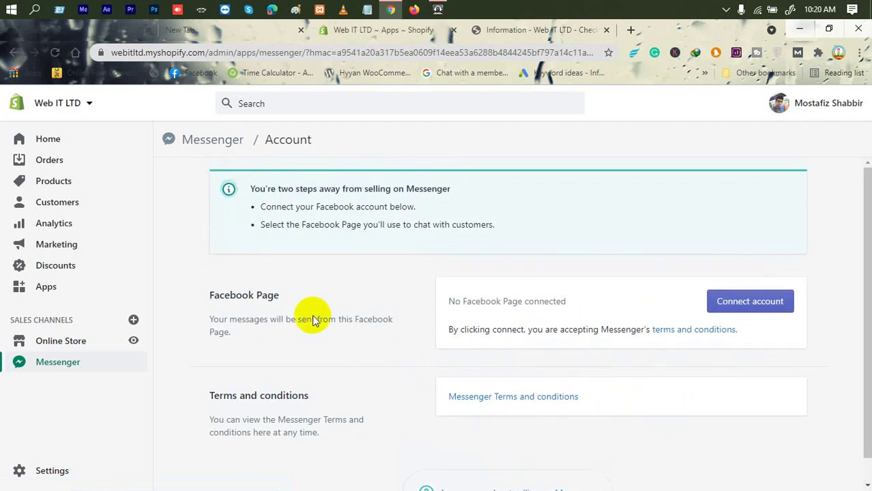
left_click_drag(324, 190, 486, 224)
left_click(286, 228)
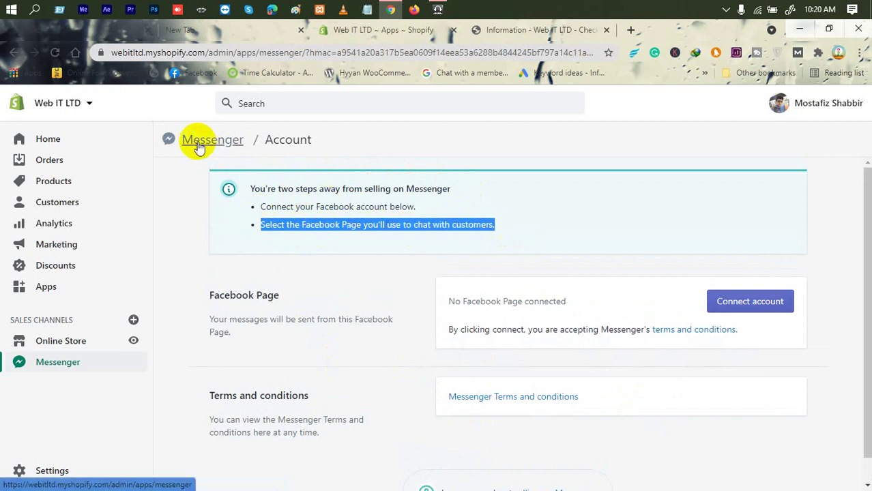
scroll(458, 294, "down", 1)
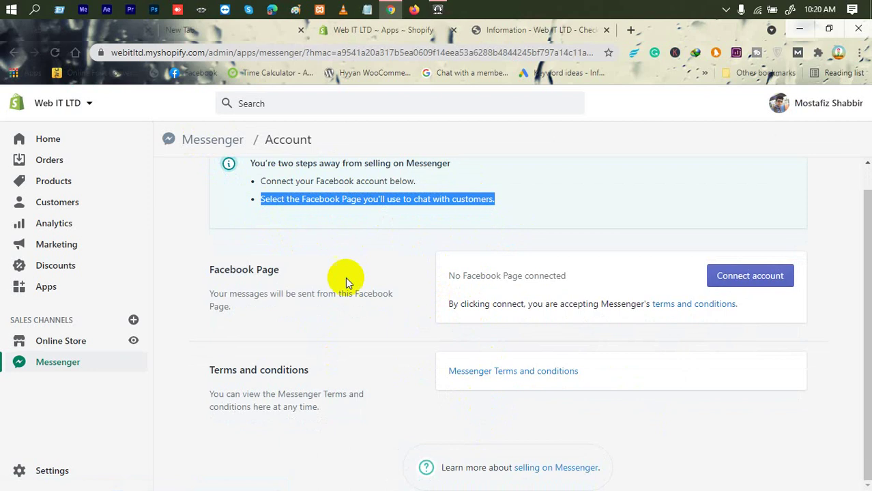
scroll(208, 177, "up", 1)
left_click(219, 145)
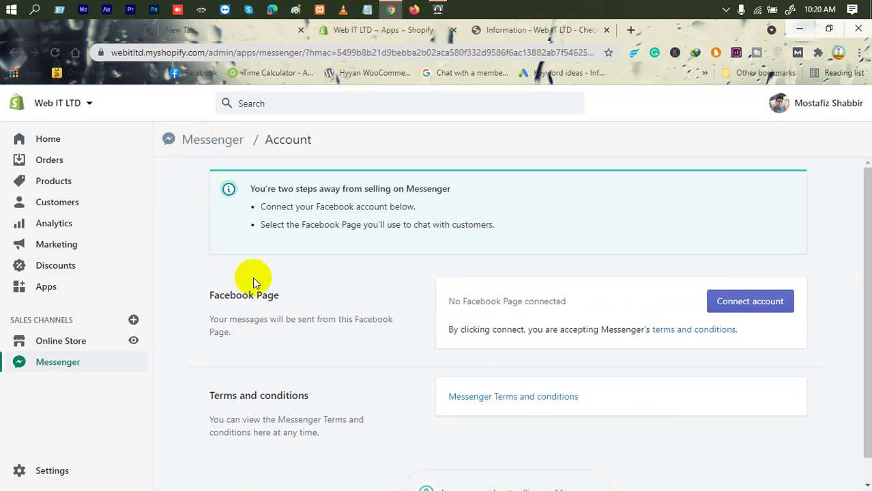
- Remove the Messenger channel through the sales channels settings, acknowledging the risks of uninstalling it, and reload the page
left_click(53, 470)
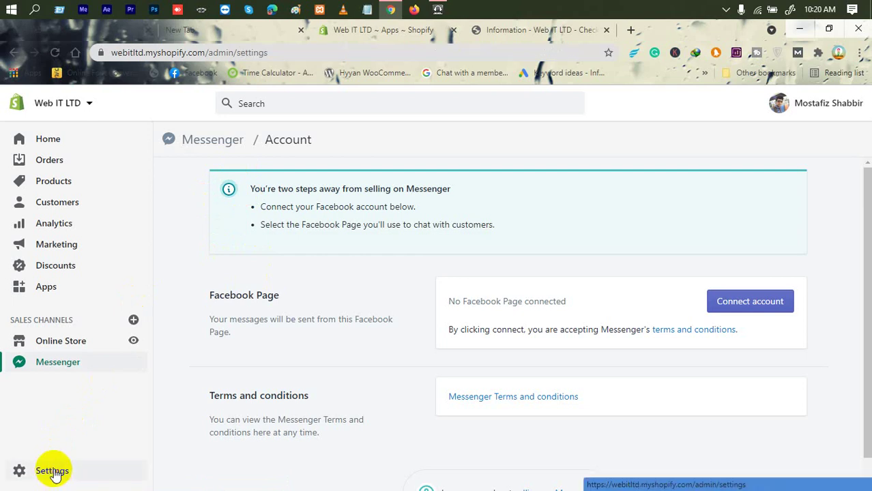
scroll(436, 382, "down", 1)
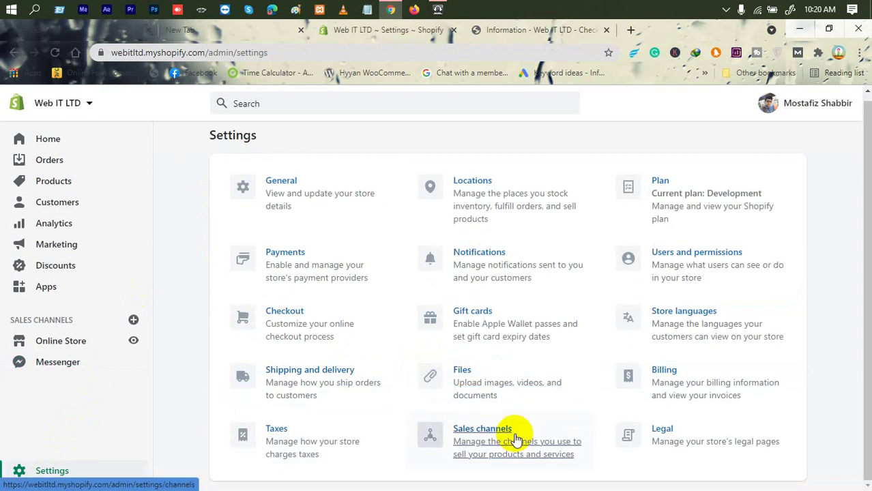
left_click(516, 438)
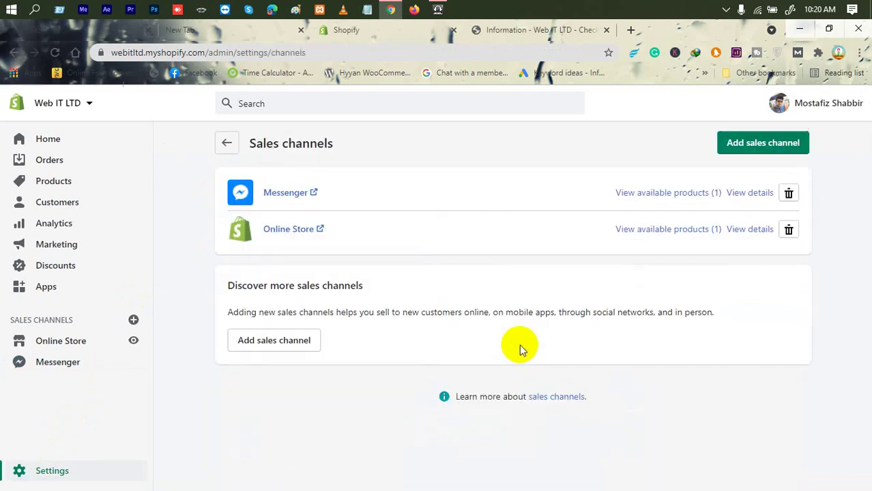
left_click(788, 193)
left_click(319, 329)
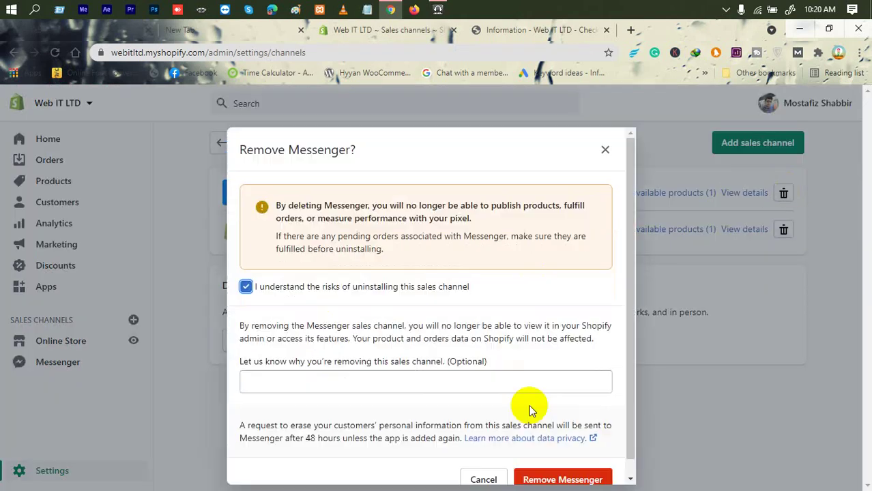
left_click(597, 486)
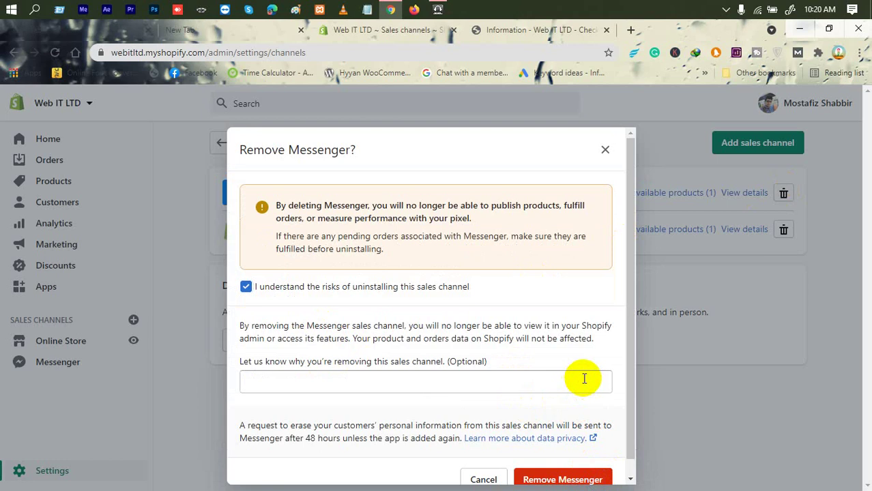
left_click(582, 480)
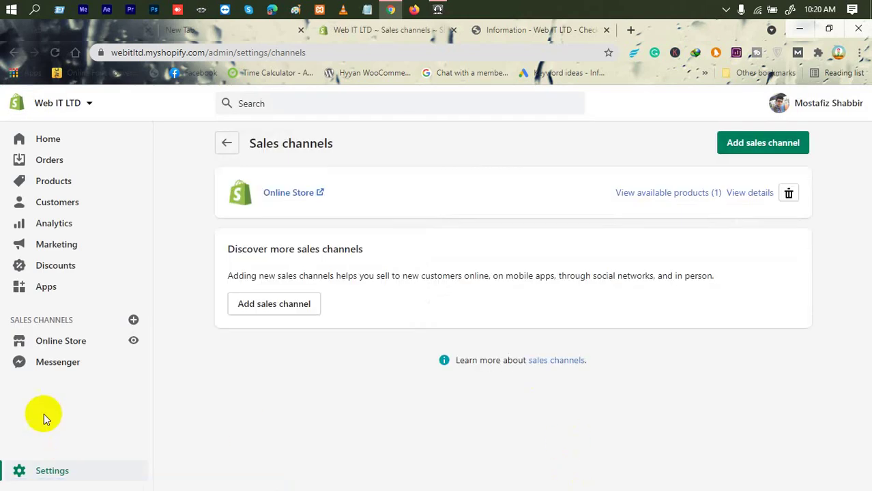
right_click(379, 220)
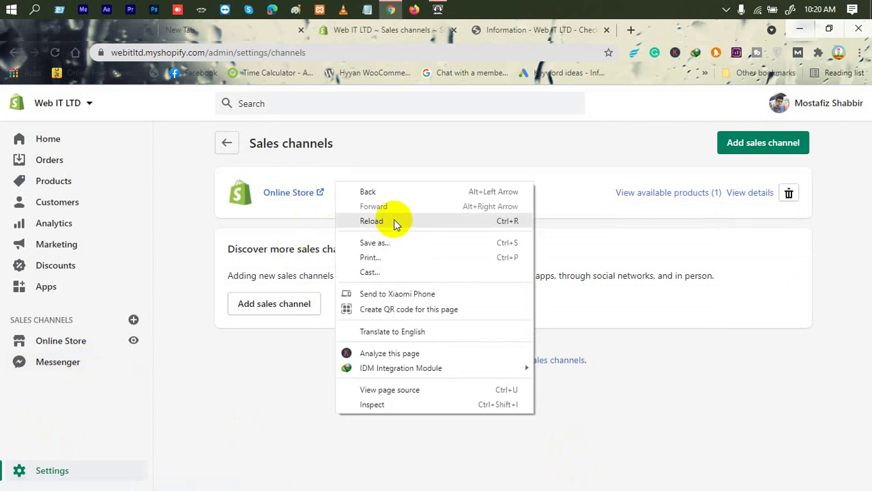
left_click(395, 223)
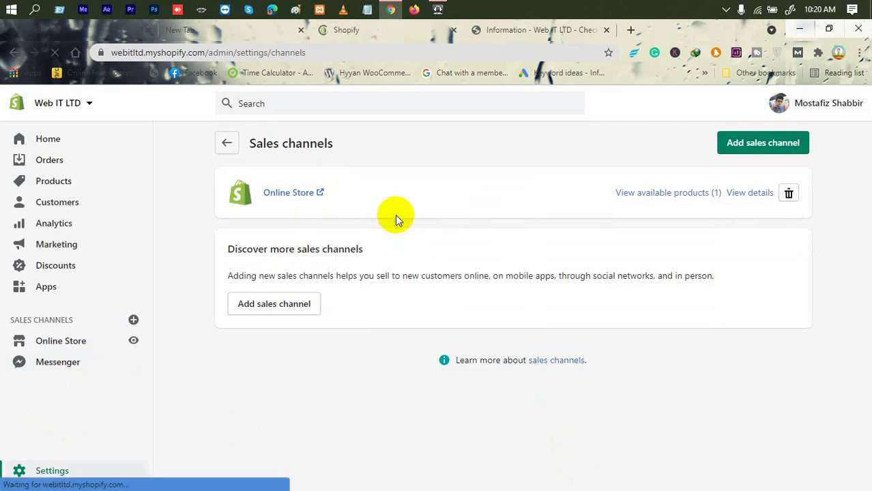